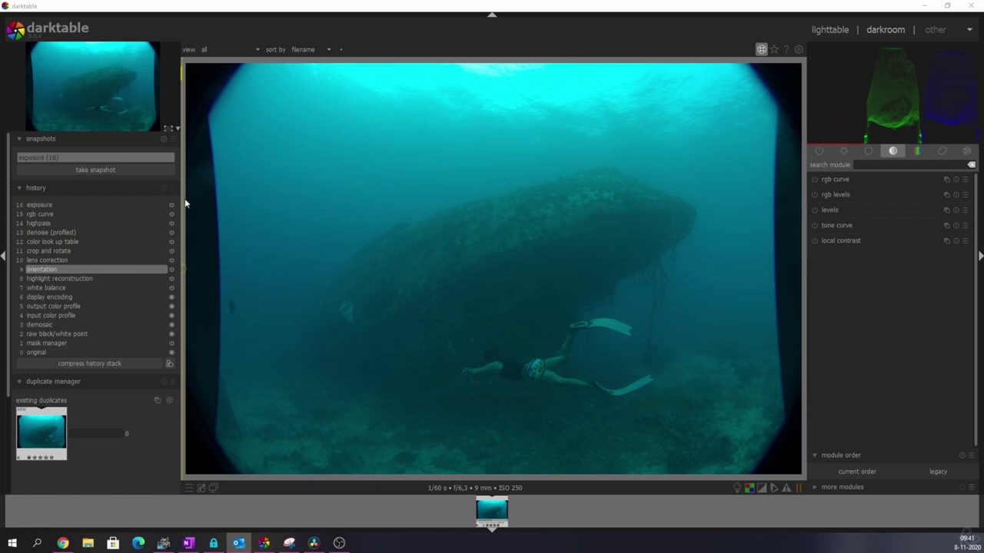
Show the exposure (16) snapshot and move the split divider to the image centre for comparison
left_click_drag(185, 198, 807, 219)
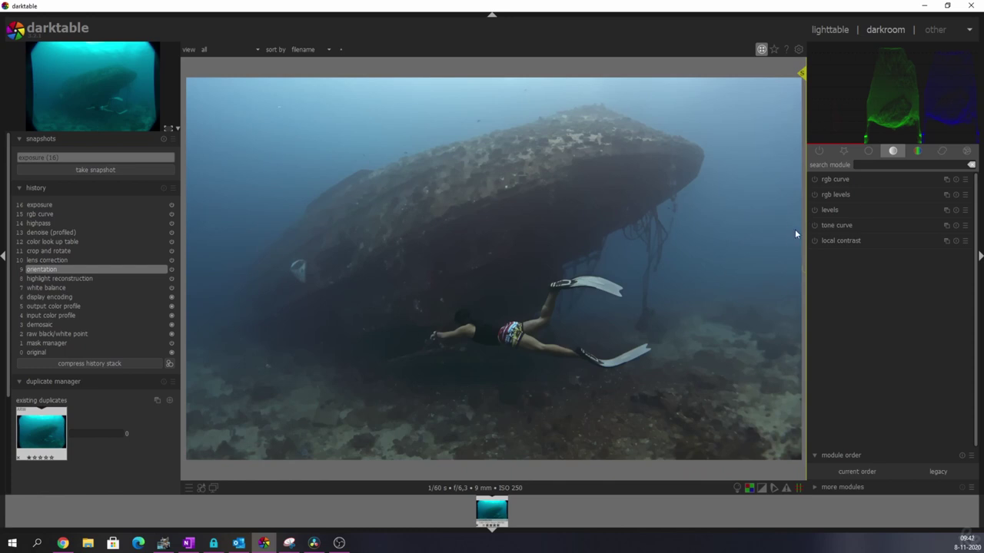
left_click_drag(795, 231, 496, 230)
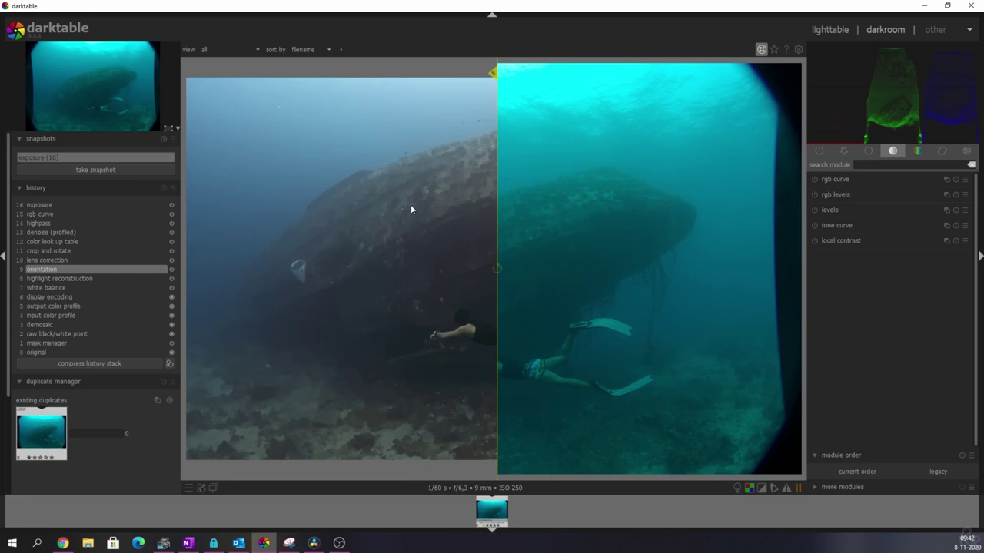
Turn off the snapshot, duplicate the image at step 16, and compress its history to orientation
left_click(43, 156)
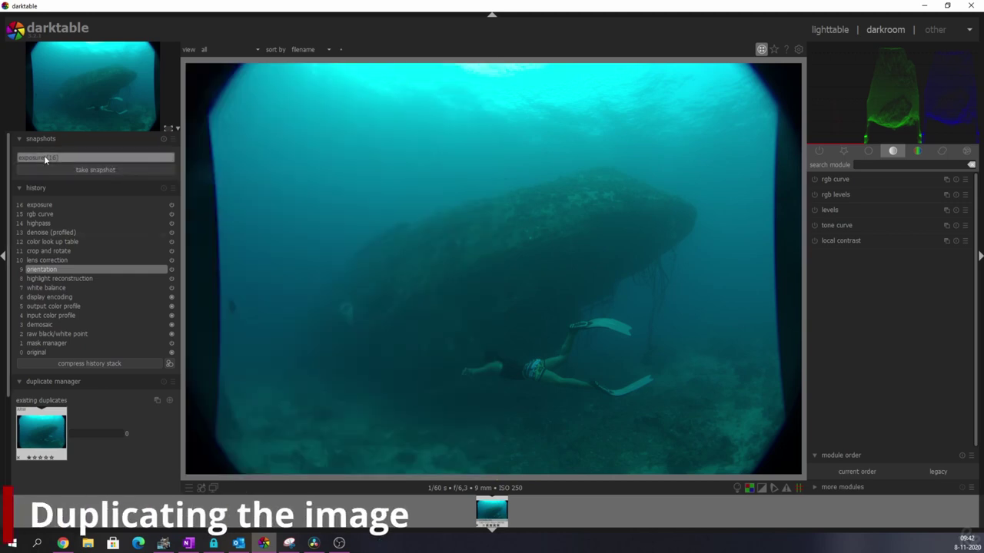
left_click(77, 206)
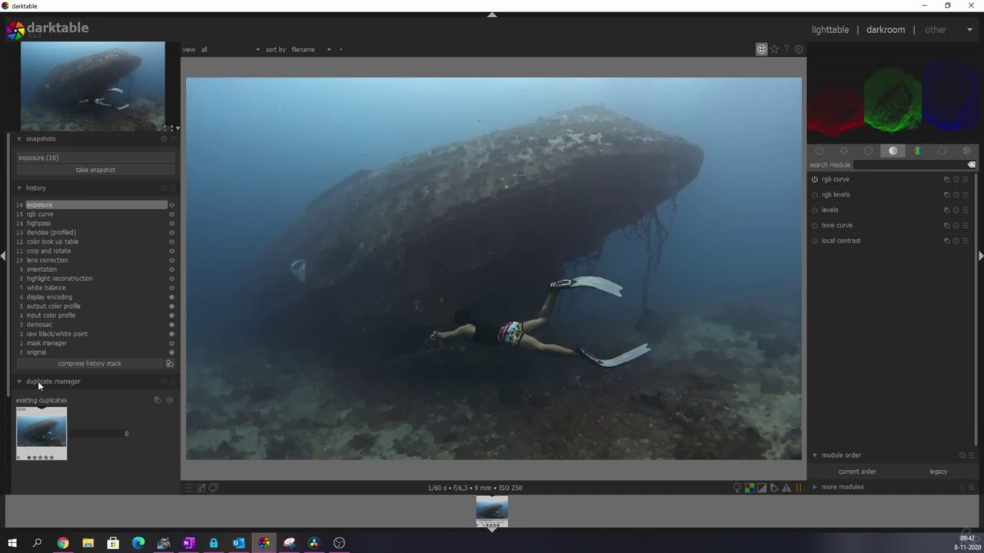
left_click(158, 400)
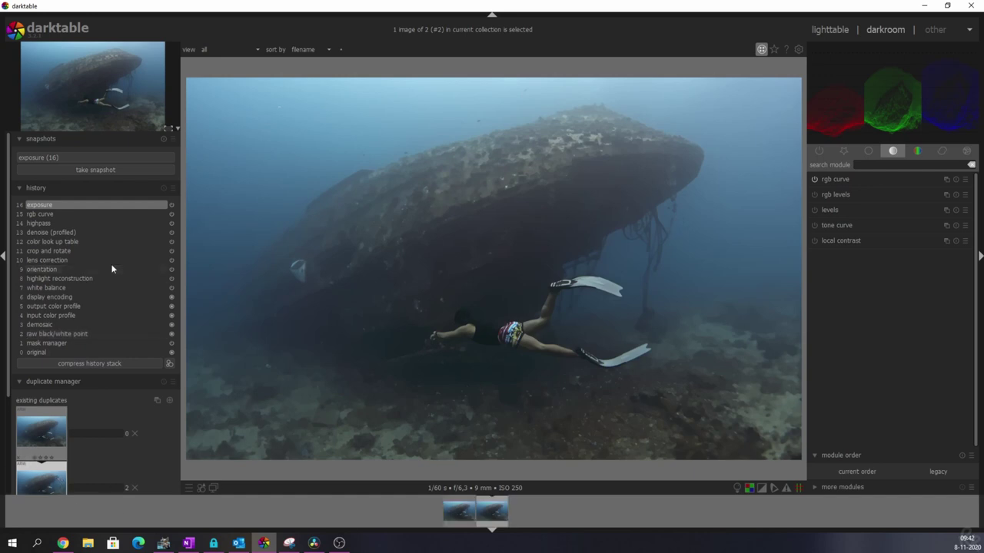
left_click(53, 270)
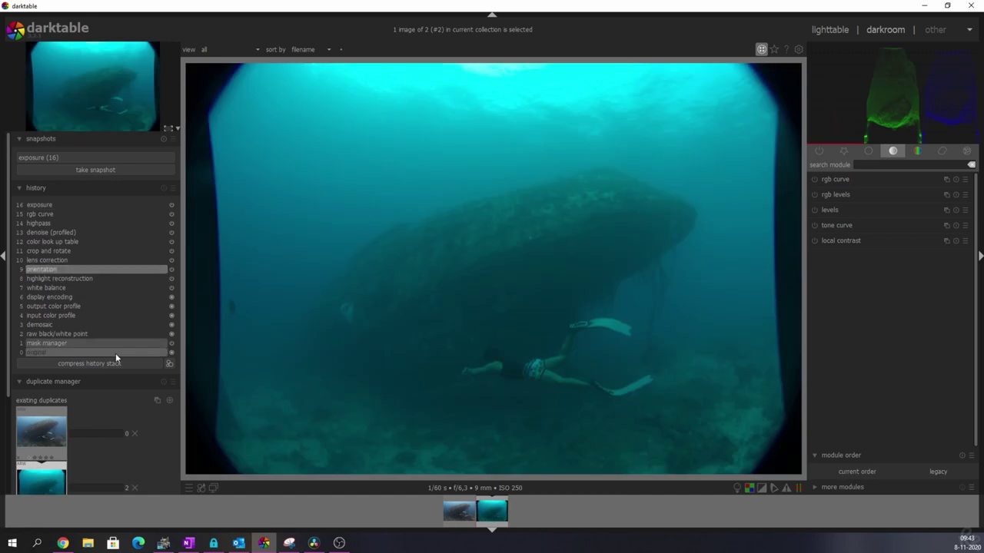
left_click(92, 364)
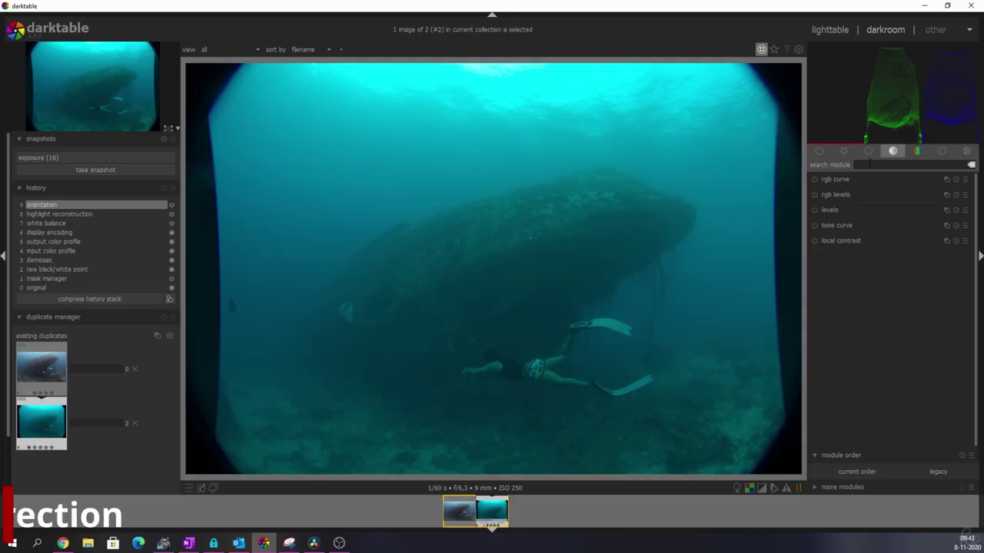
Enable lens correction, then enable crop and rotate with a freehand aspect ratio
type("lens")
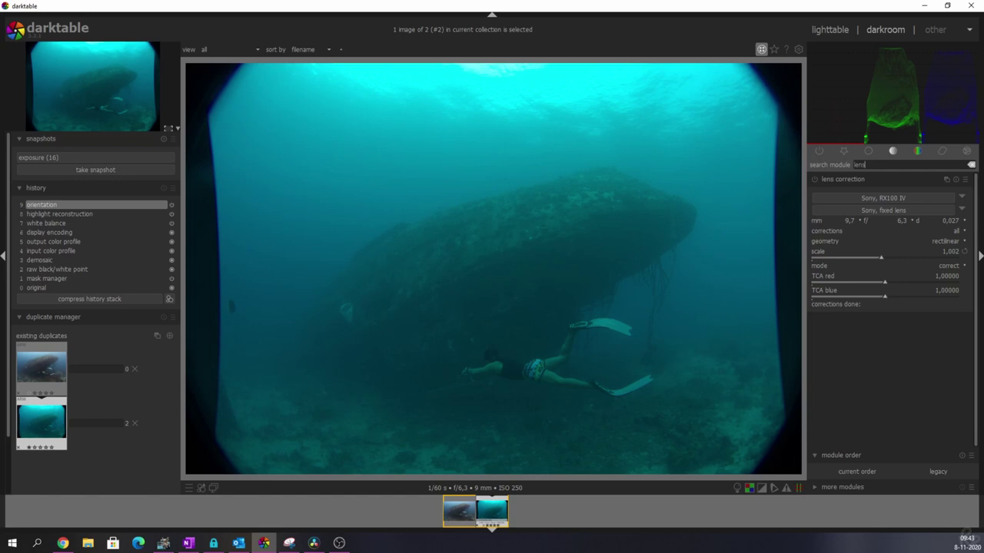
left_click(817, 181)
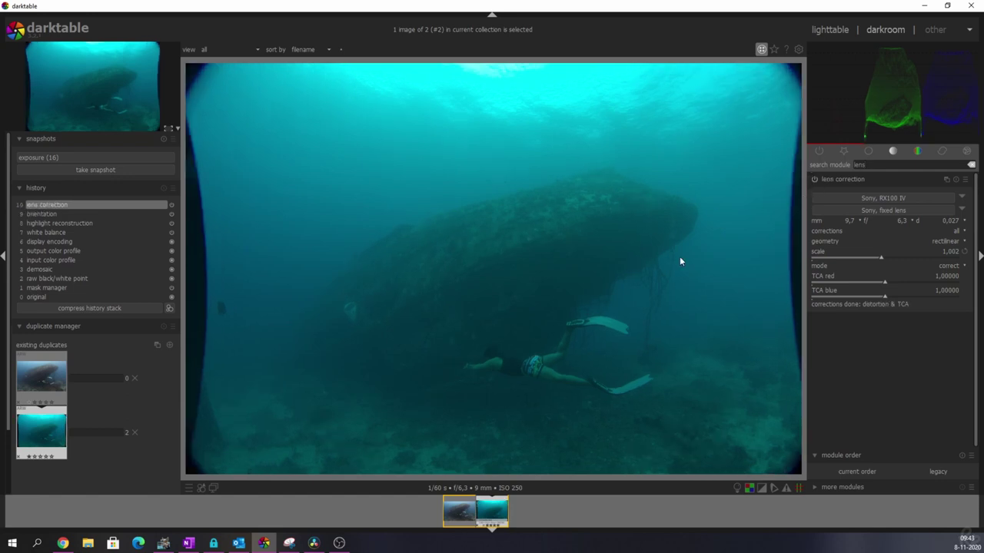
double_click(858, 164)
type("cr")
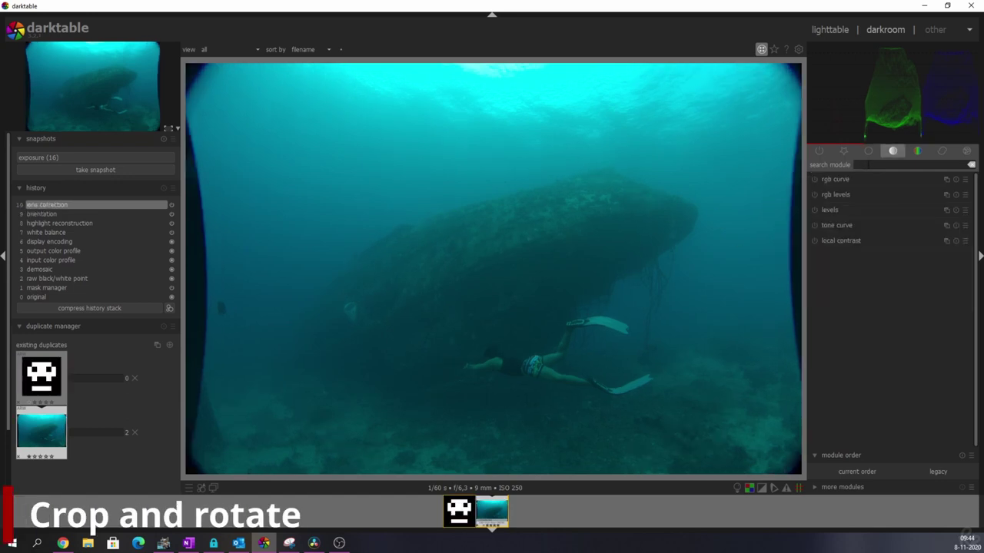
type("op")
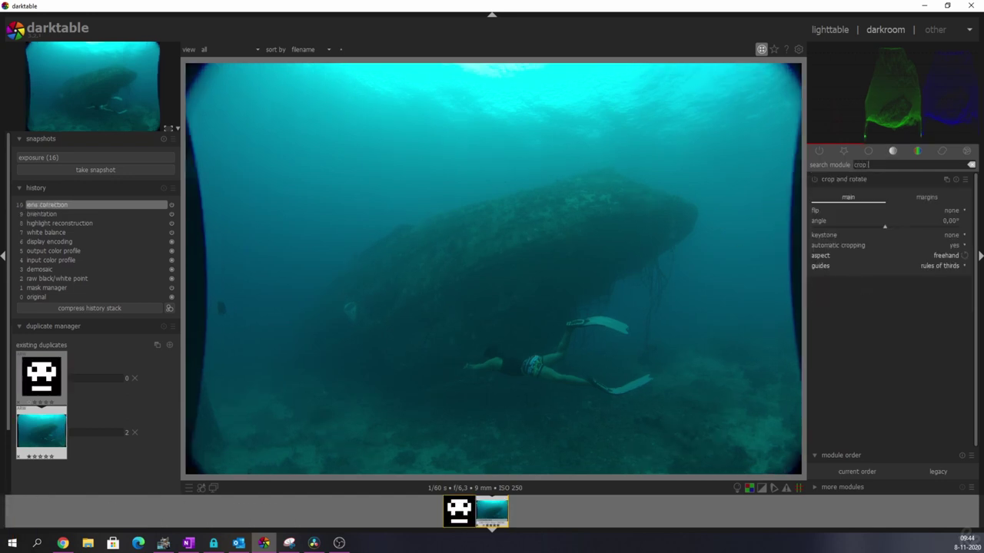
left_click(815, 179)
left_click(953, 258)
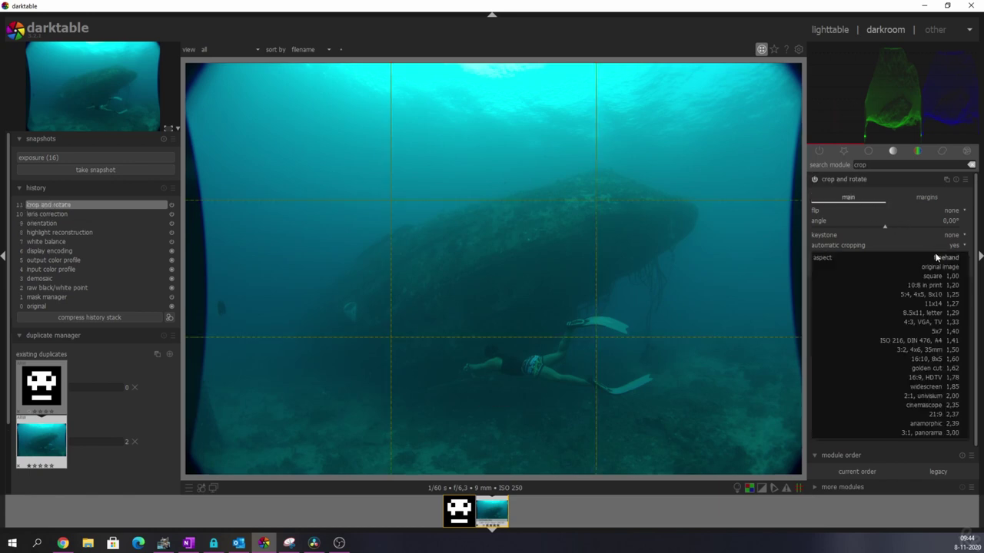
left_click(945, 262)
Drag the crop frame inward to exclude the dark vignetted edges and apply it
left_click_drag(192, 67, 305, 139)
left_click_drag(540, 333, 512, 326)
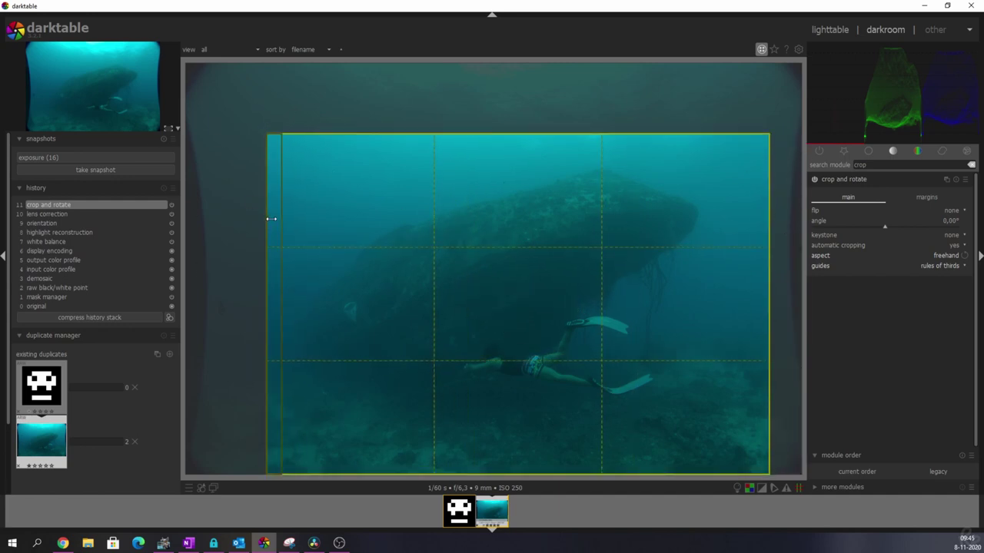
left_click_drag(269, 137, 264, 164)
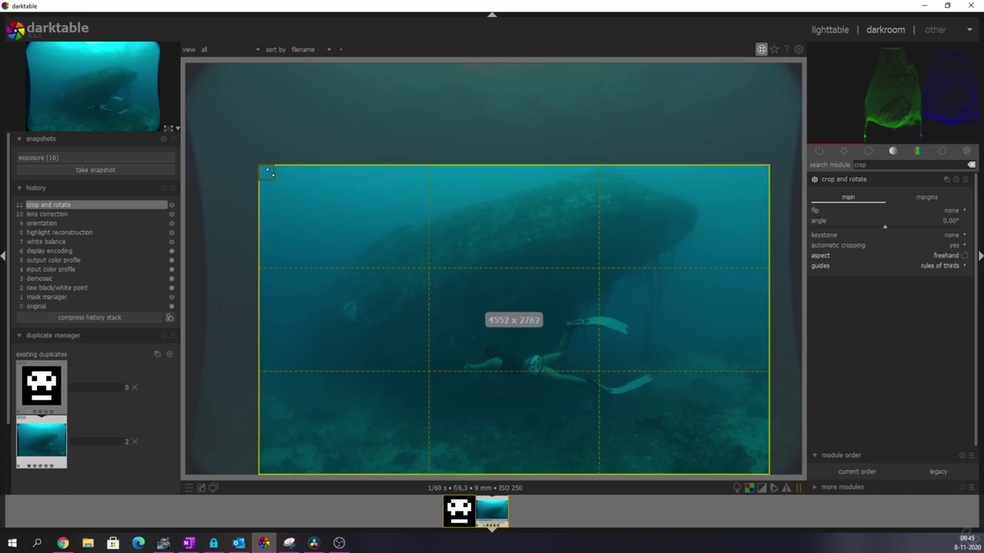
left_click_drag(448, 332, 477, 344)
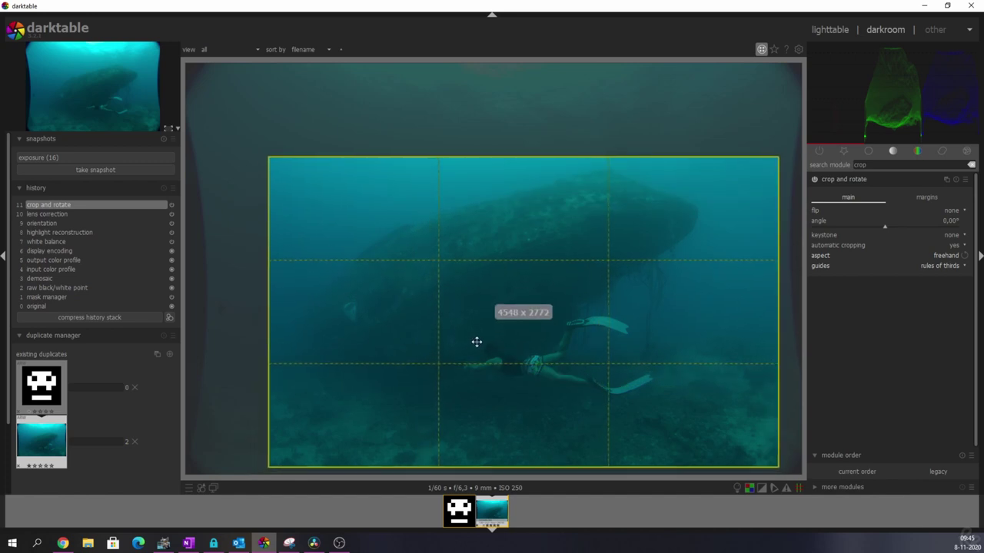
key("Return")
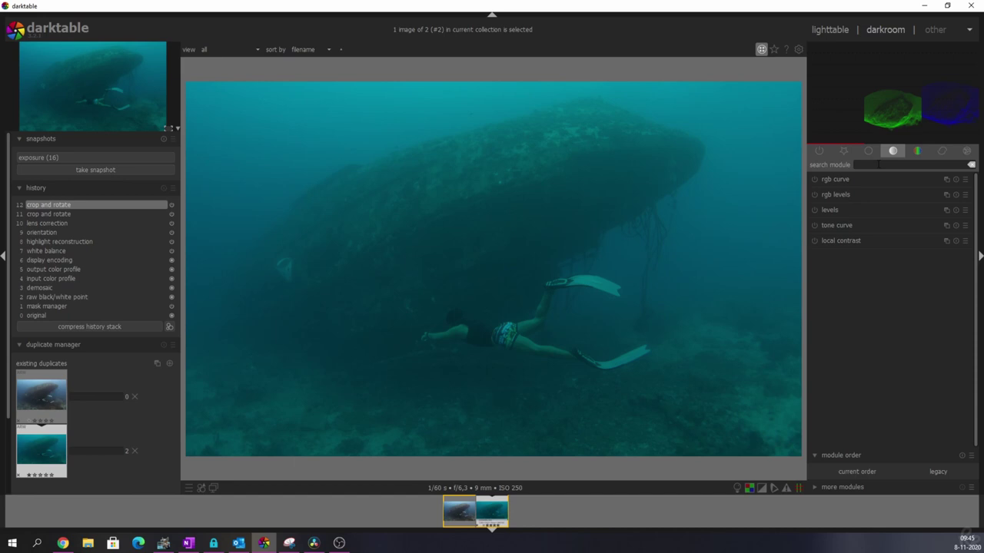
Find 'deno' in module search and switch on denoise (profiled)
left_click(878, 164)
type("denoi")
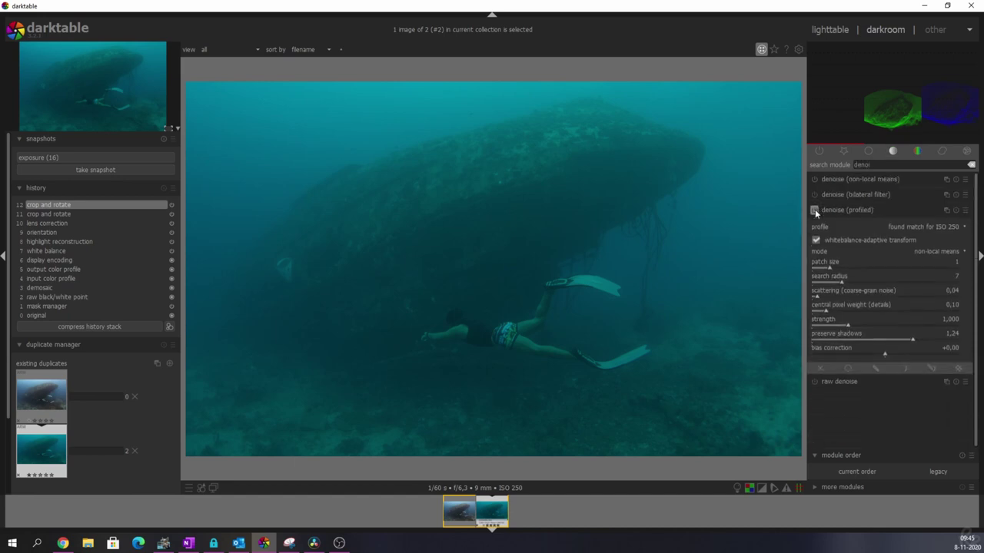
left_click(815, 210)
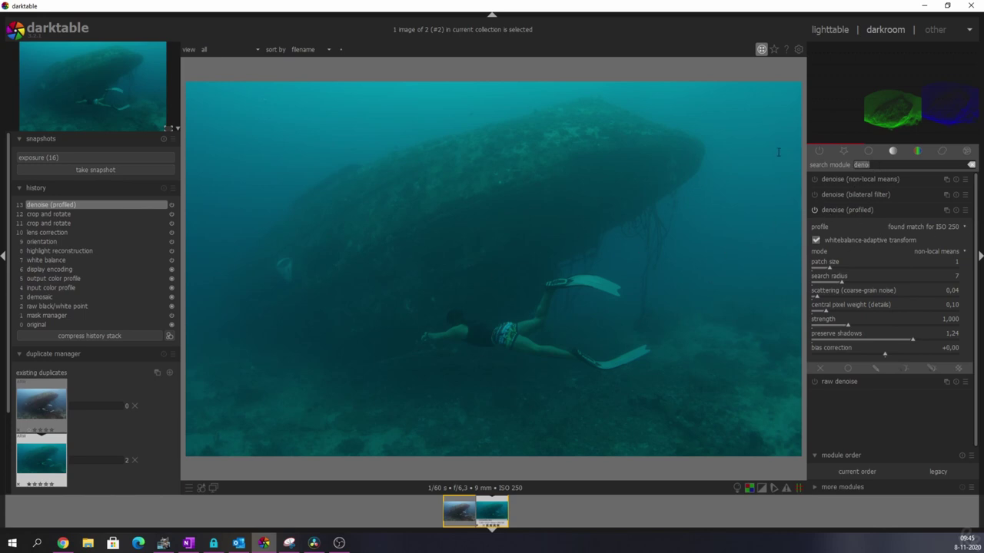
Enable the highpass module with uniform blending in overlay mode
type("highpass")
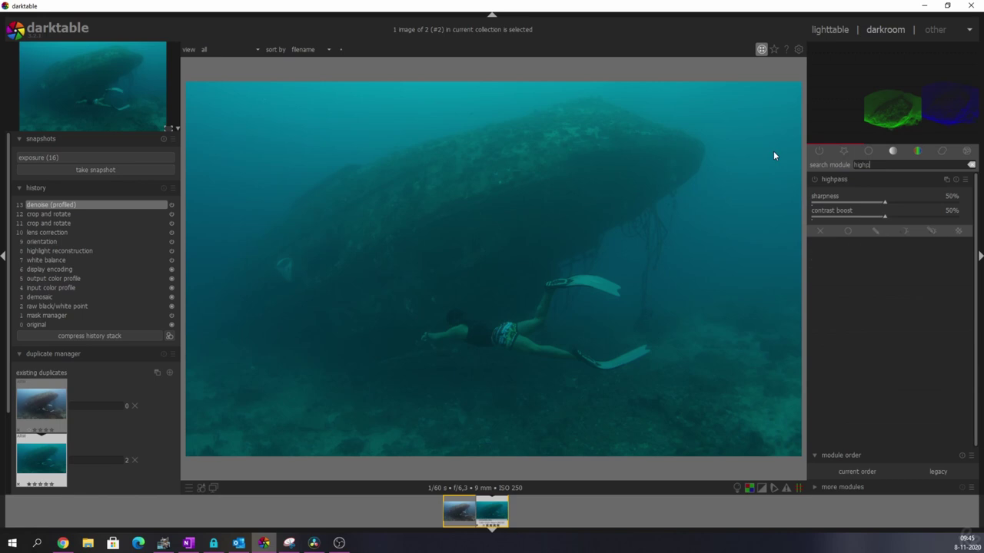
left_click(814, 179)
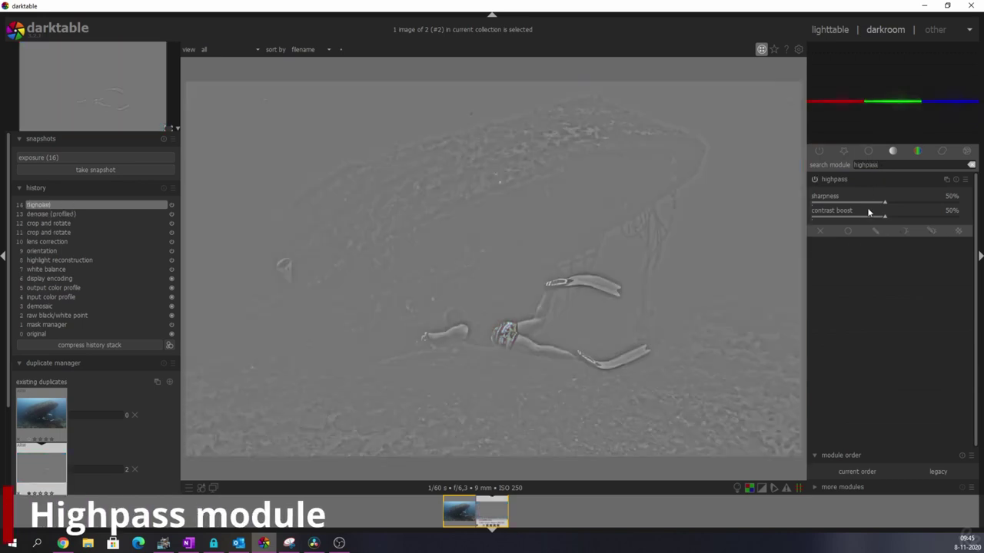
left_click_drag(884, 202, 860, 222)
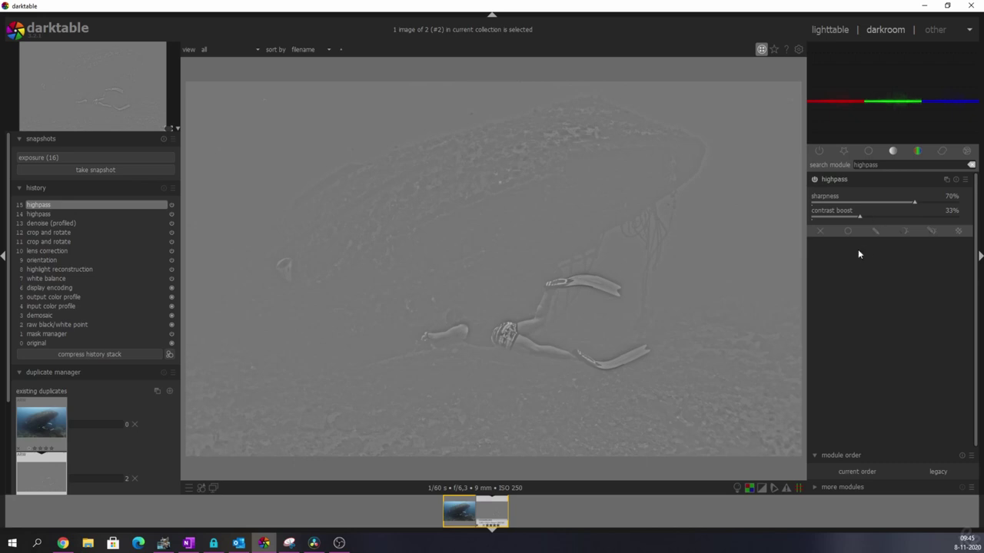
left_click(849, 232)
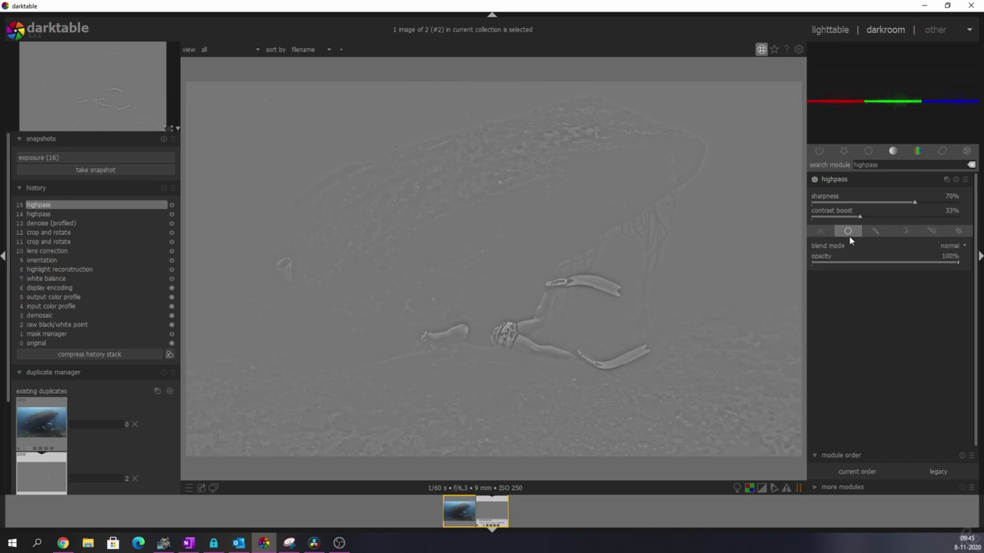
left_click(952, 247)
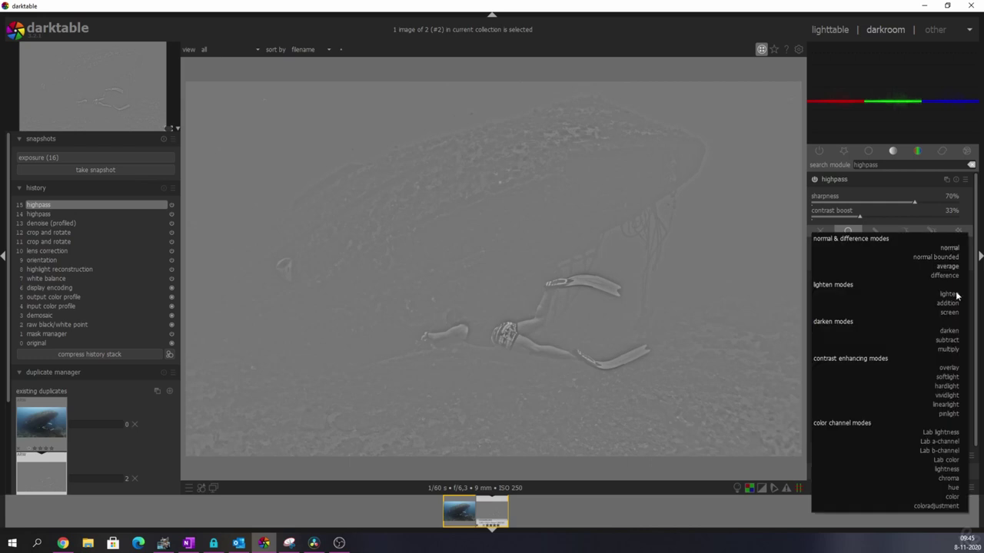
left_click(950, 367)
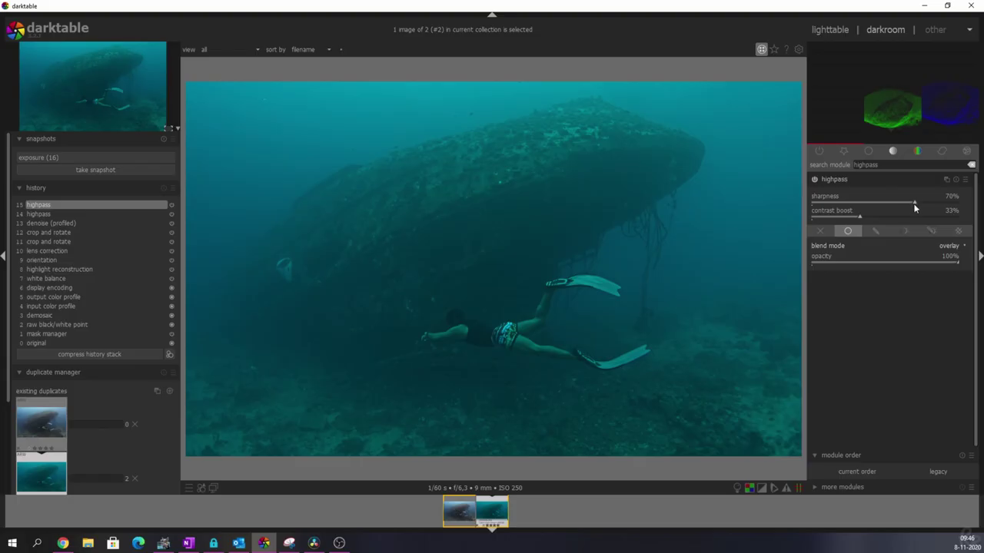
Settle highpass sharpness at about 68% and contrast boost at 15%
left_click_drag(914, 206, 804, 205)
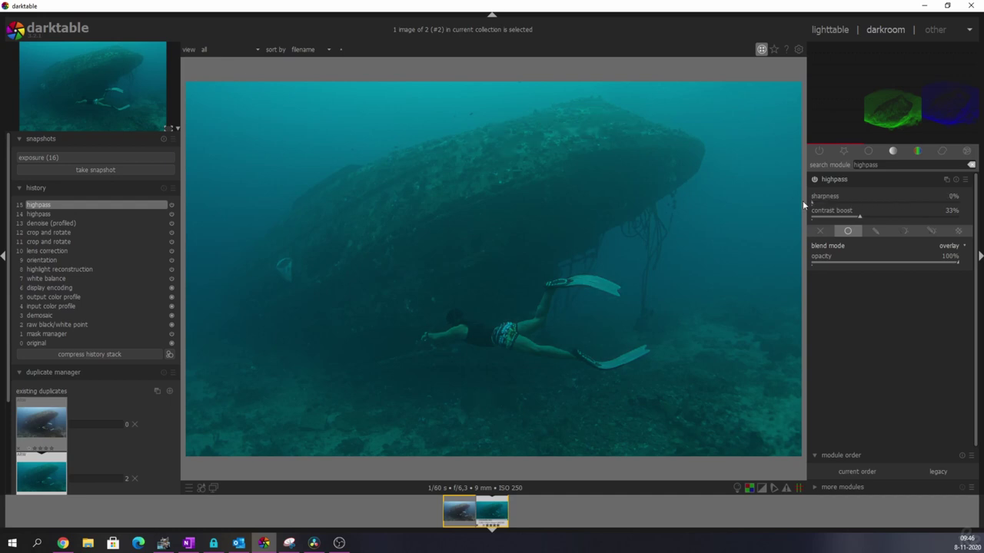
left_click_drag(804, 205, 951, 203)
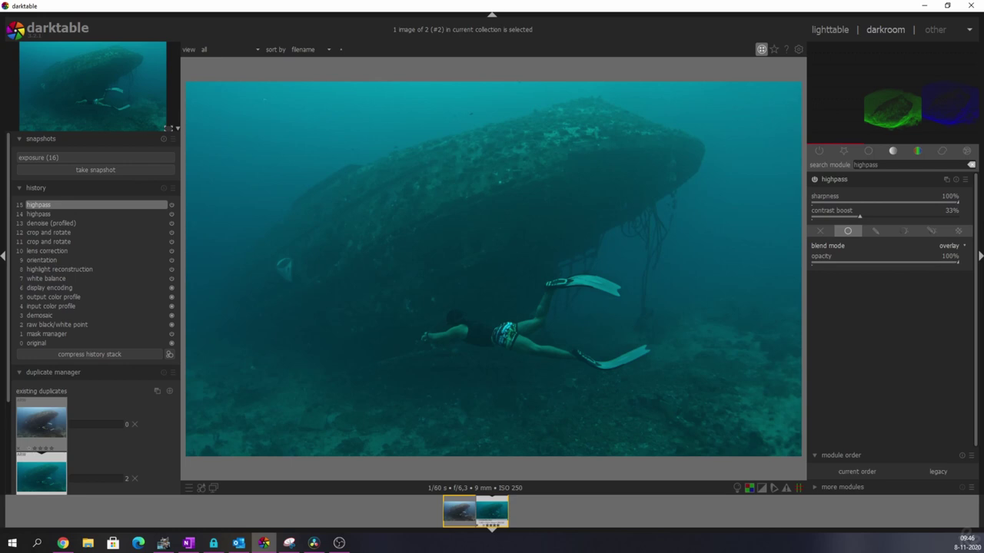
left_click_drag(969, 226, 893, 211)
left_click_drag(860, 217, 795, 231)
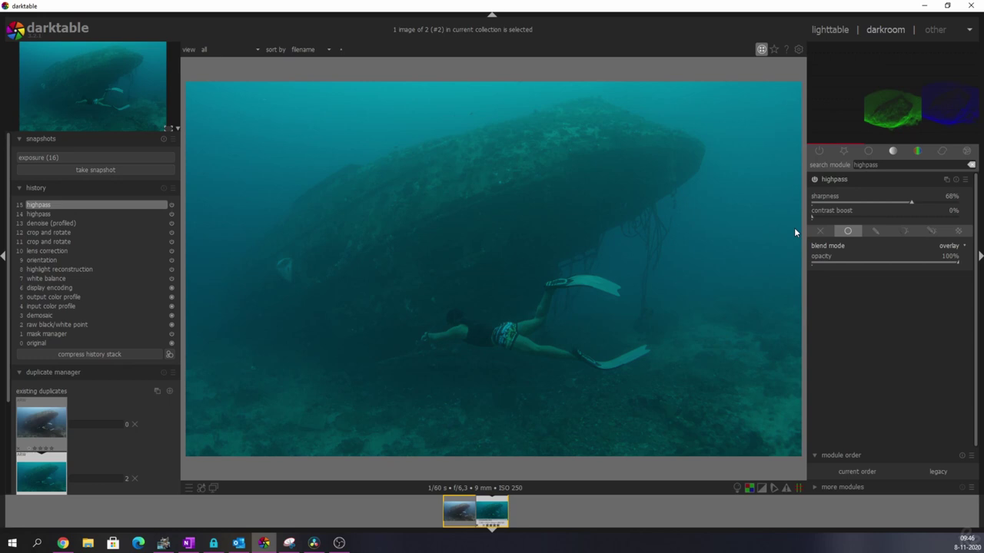
left_click(834, 222)
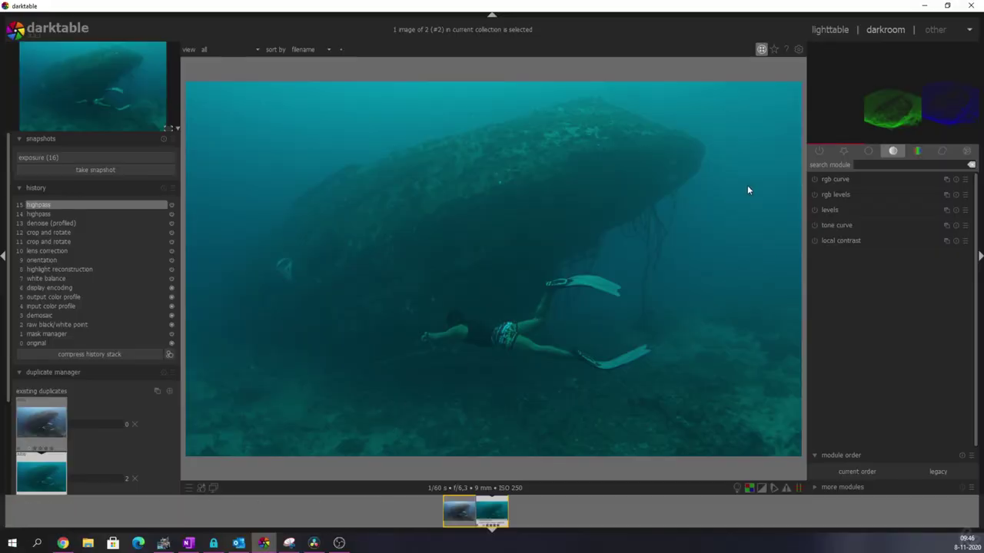
mouse_move(879, 103)
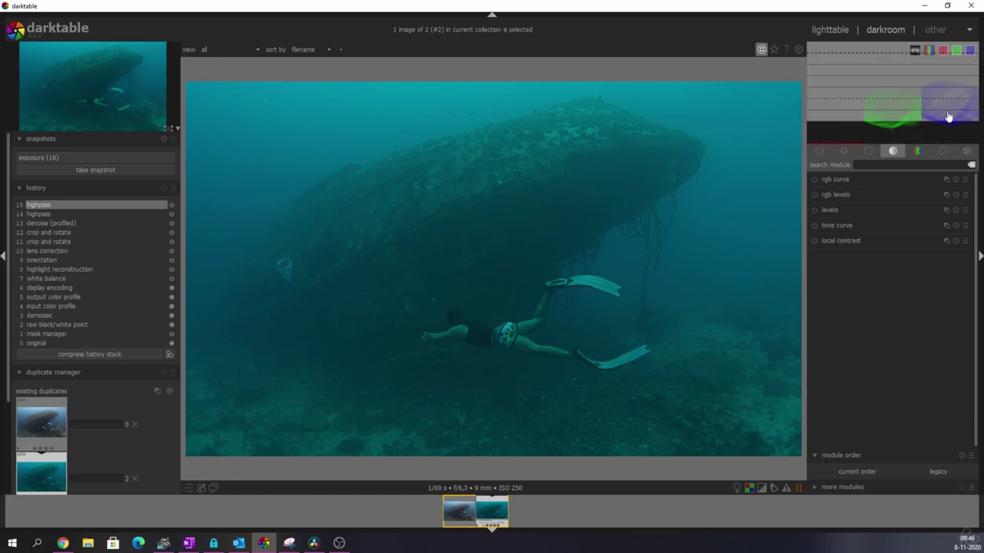
left_click(915, 51)
left_click(914, 53)
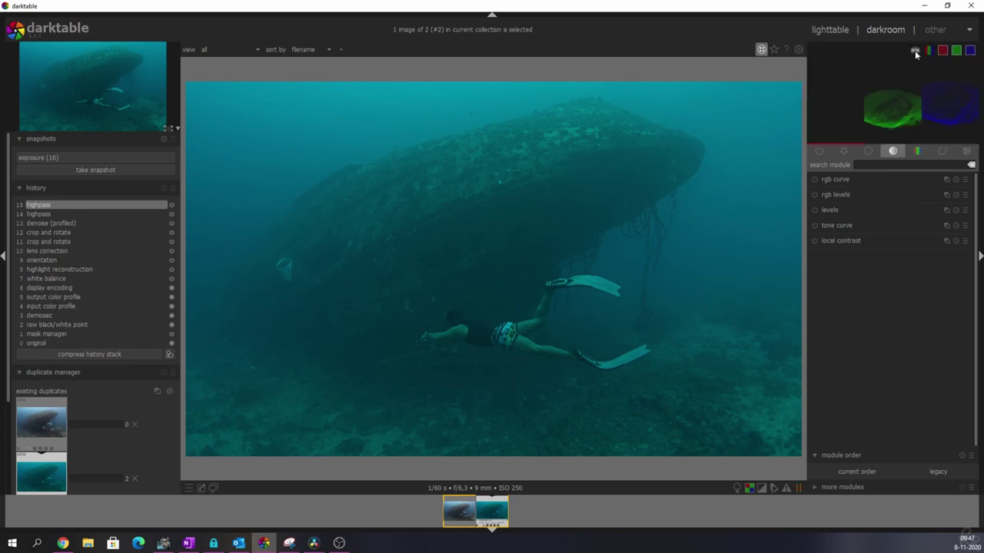
left_click(914, 51)
left_click(916, 51)
left_click(915, 51)
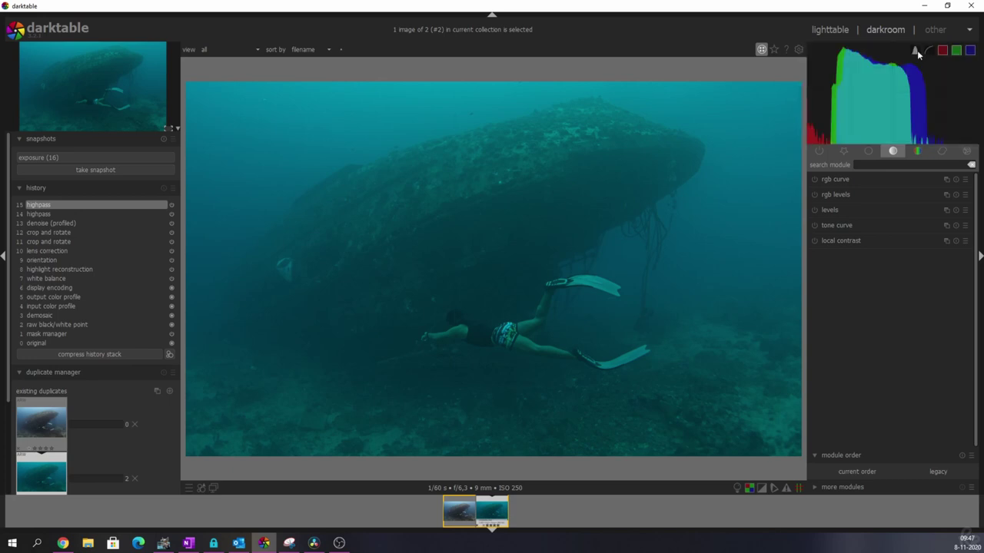
left_click(917, 50)
left_click(929, 51)
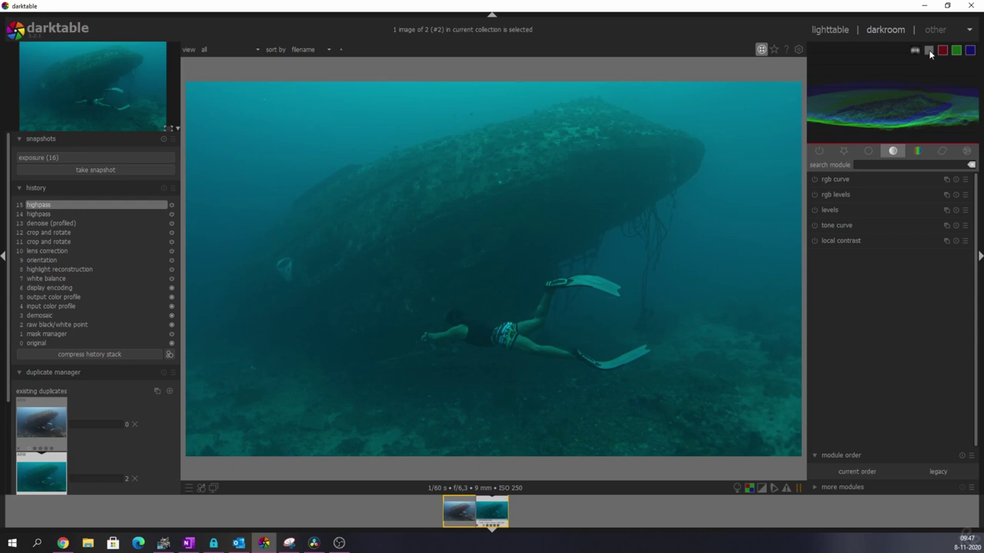
left_click(929, 52)
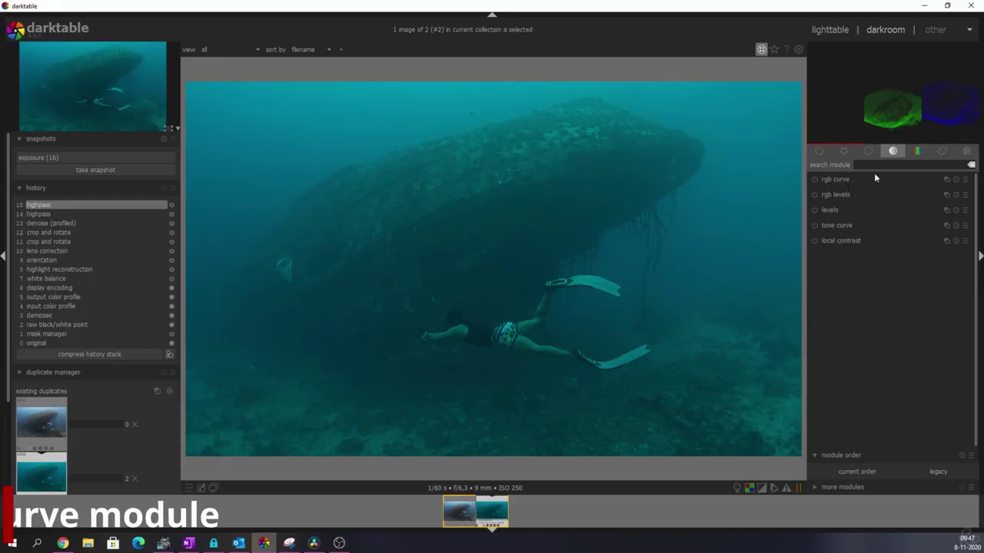
Enable the rgb curve module, try an S-curve, then reset it to straight
left_click(866, 164)
type("r")
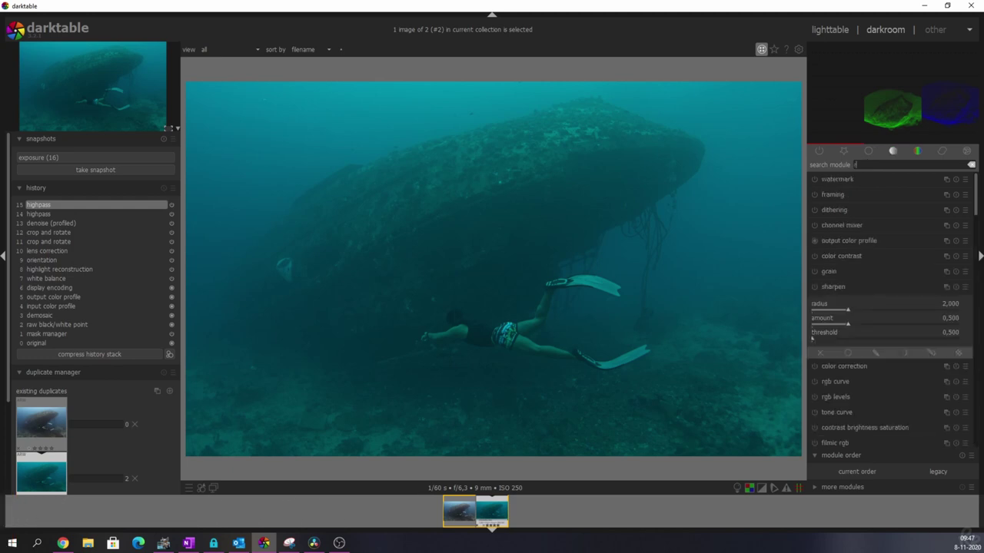
type("gb")
left_click(822, 181)
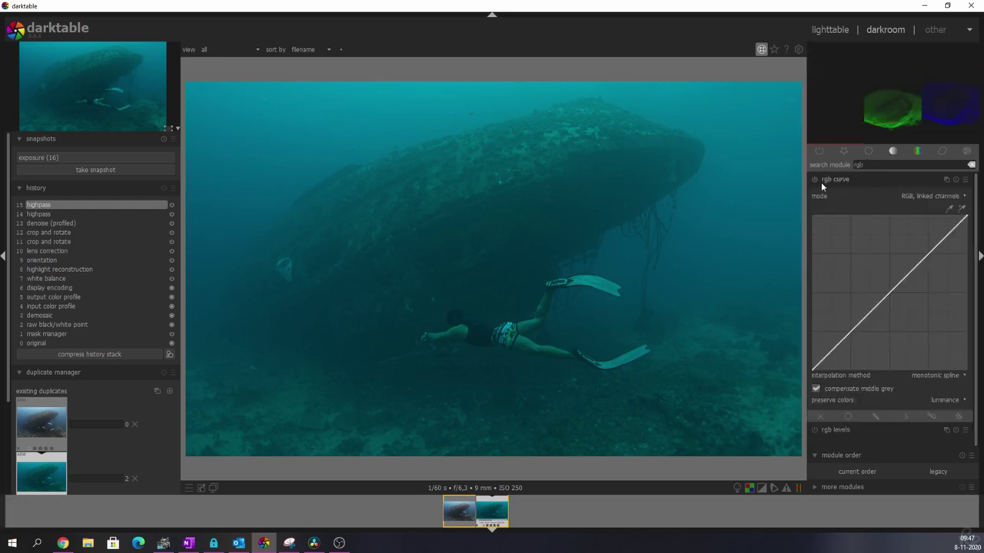
left_click(815, 180)
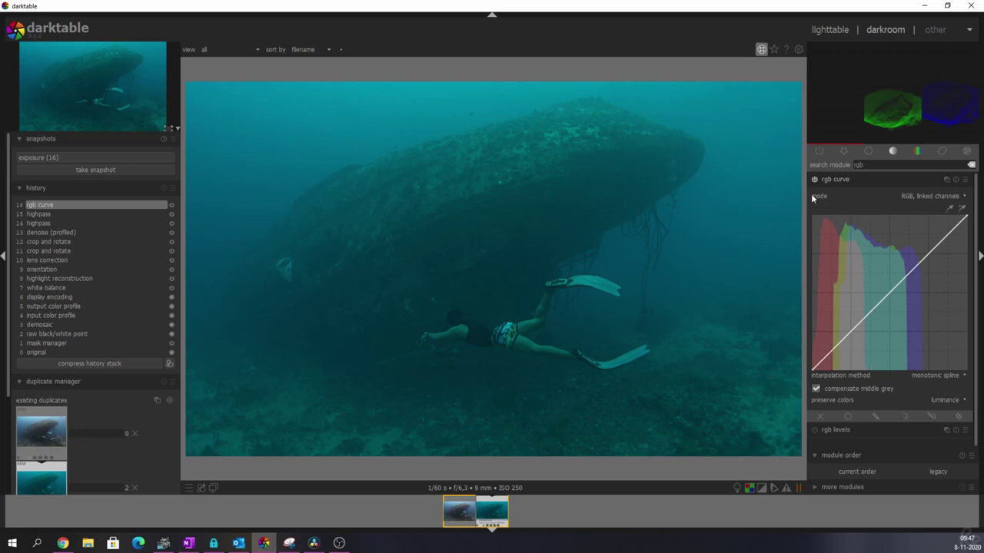
left_click_drag(902, 287, 863, 258)
double_click(864, 258)
Set the rgb curve to RGB, independent channels mode, ending on the R channel
left_click(939, 197)
left_click(911, 207)
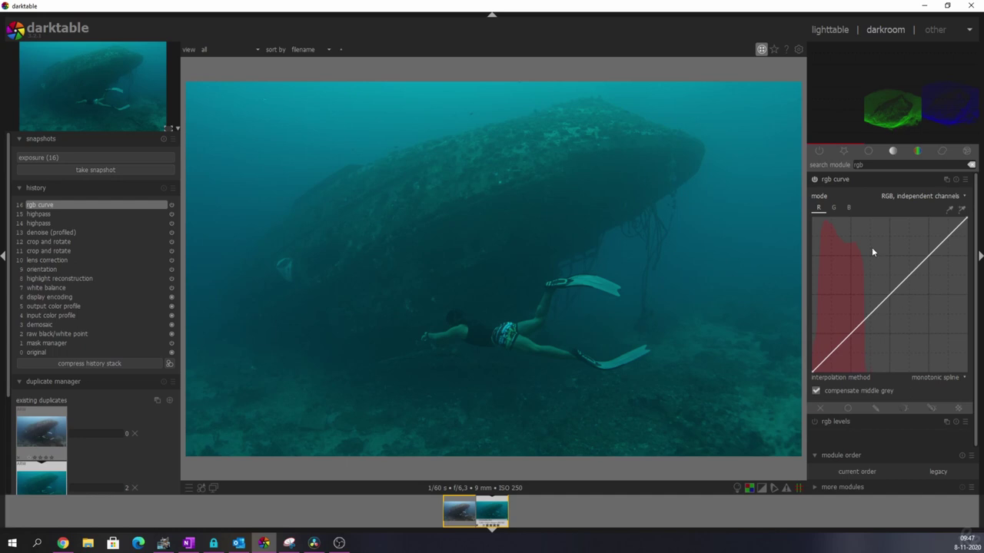
left_click(834, 209)
left_click(850, 207)
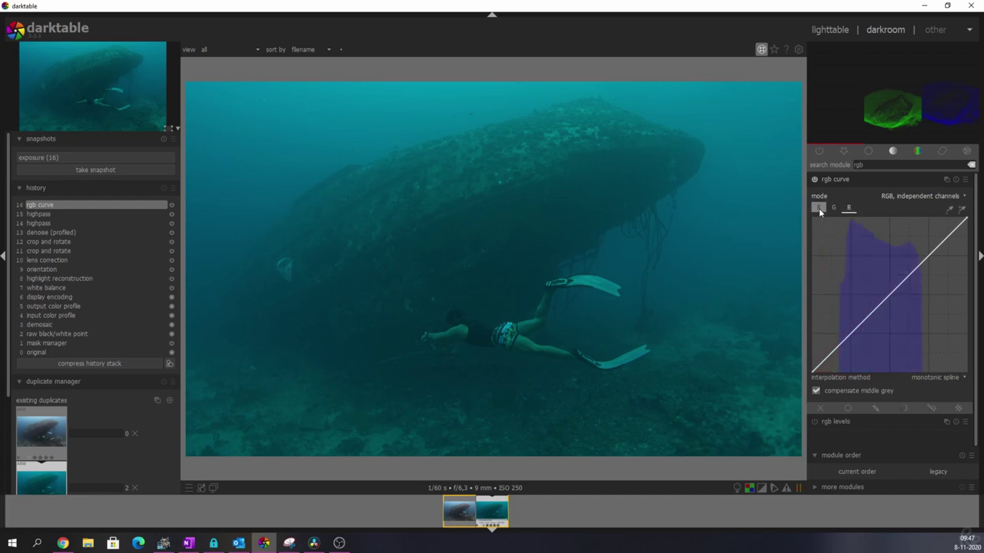
left_click(818, 208)
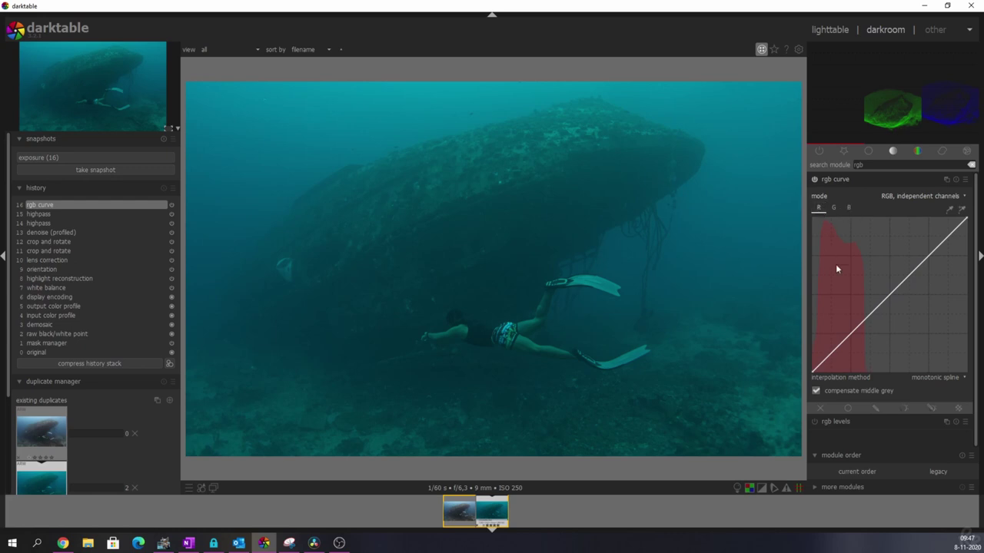
mouse_move(827, 114)
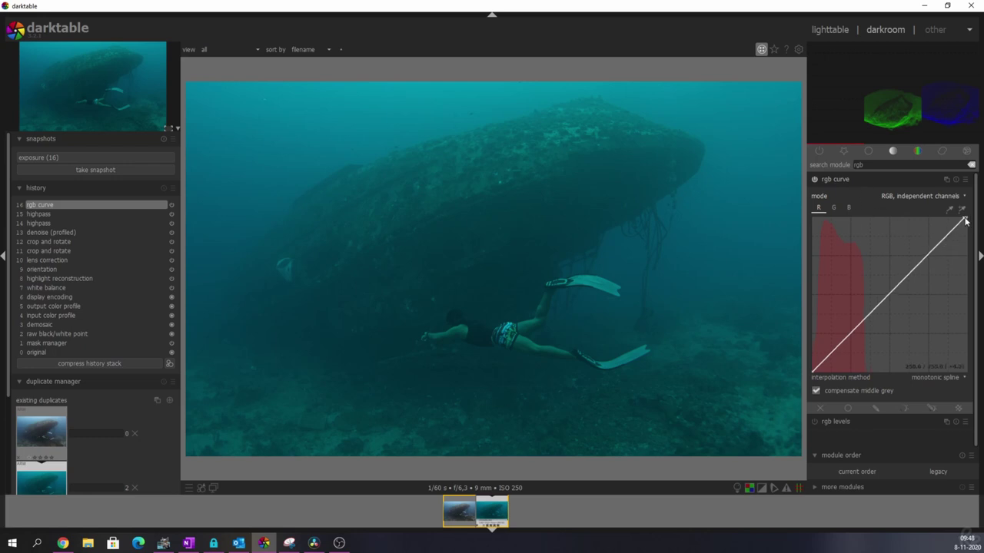
Steepen the red curve, nudge the green endpoint, and lower the blue curve's top end
left_click_drag(965, 221, 902, 216)
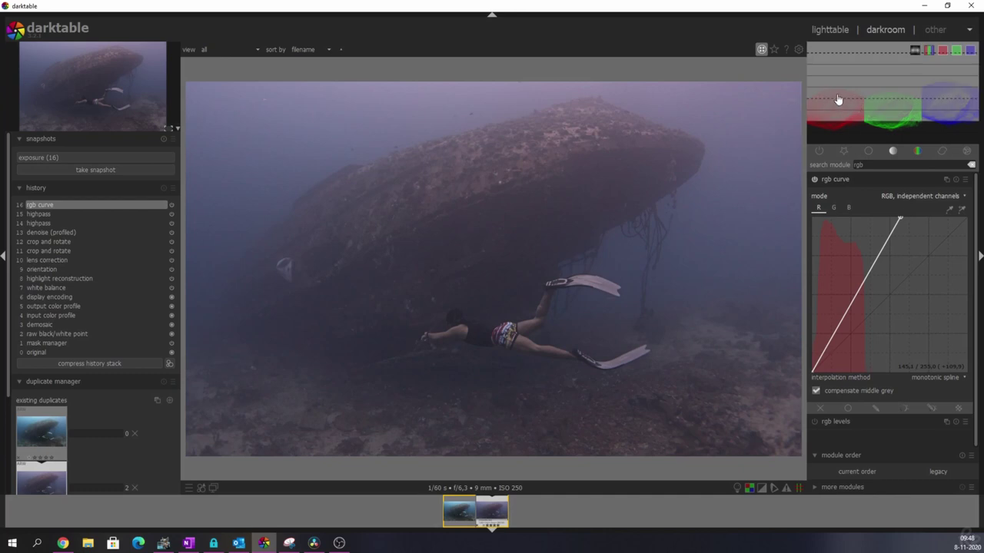
left_click_drag(901, 221, 907, 221)
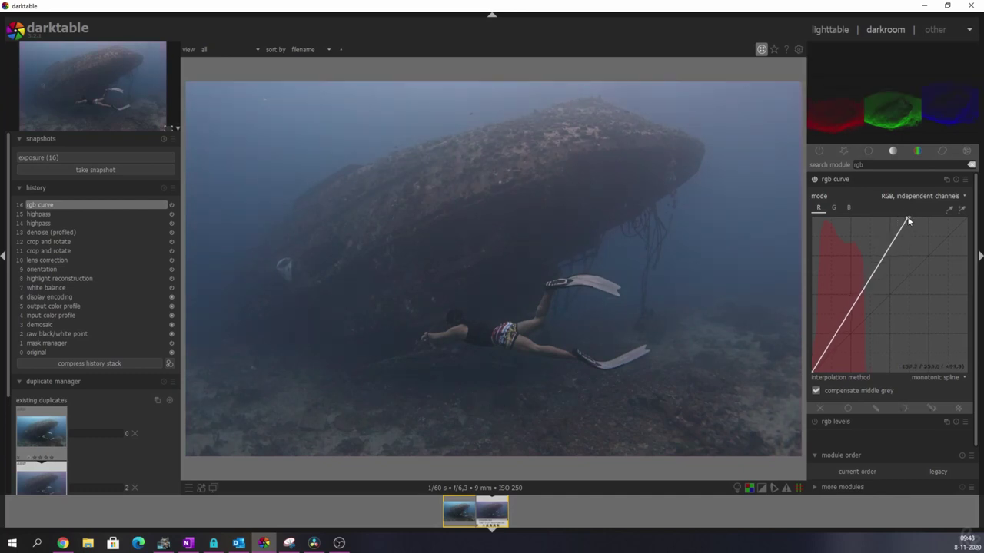
left_click(834, 207)
mouse_move(967, 221)
left_mouse_down()
mouse_move(973, 260)
mouse_move(963, 217)
mouse_move(874, 189)
mouse_move(972, 211)
mouse_move(975, 235)
left_mouse_up()
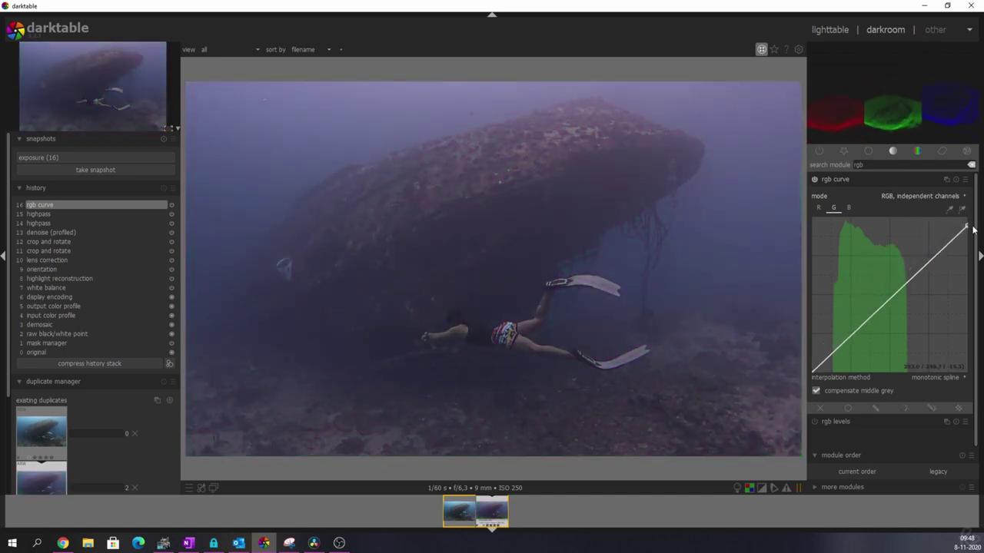
left_click(850, 208)
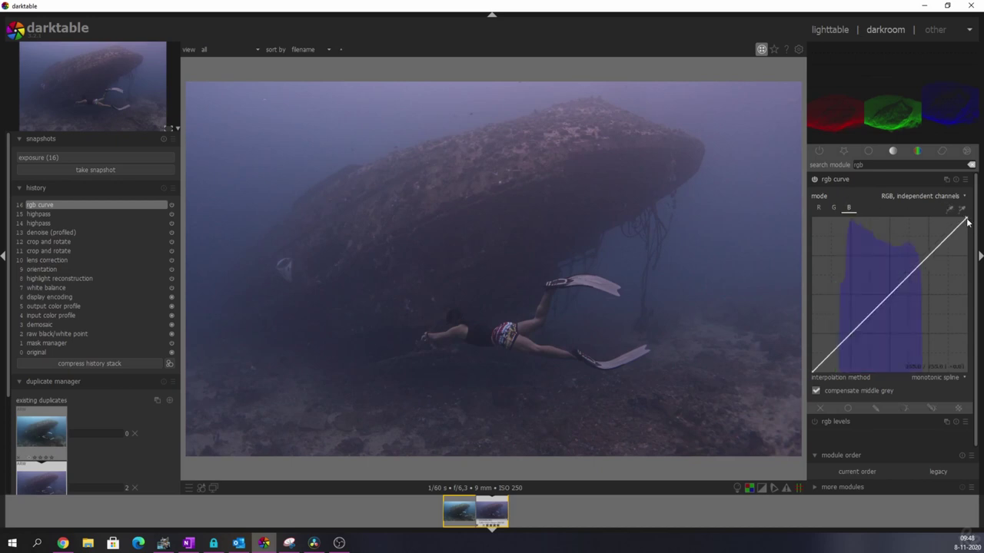
left_click_drag(966, 221, 979, 254)
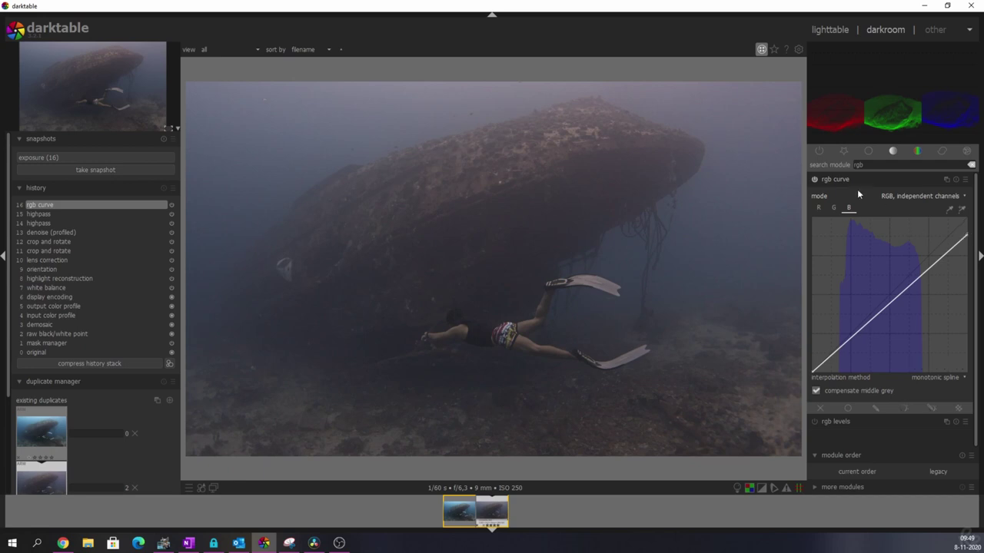
Lower the green curve's top endpoint, then raise it back just below the corner
left_click(833, 208)
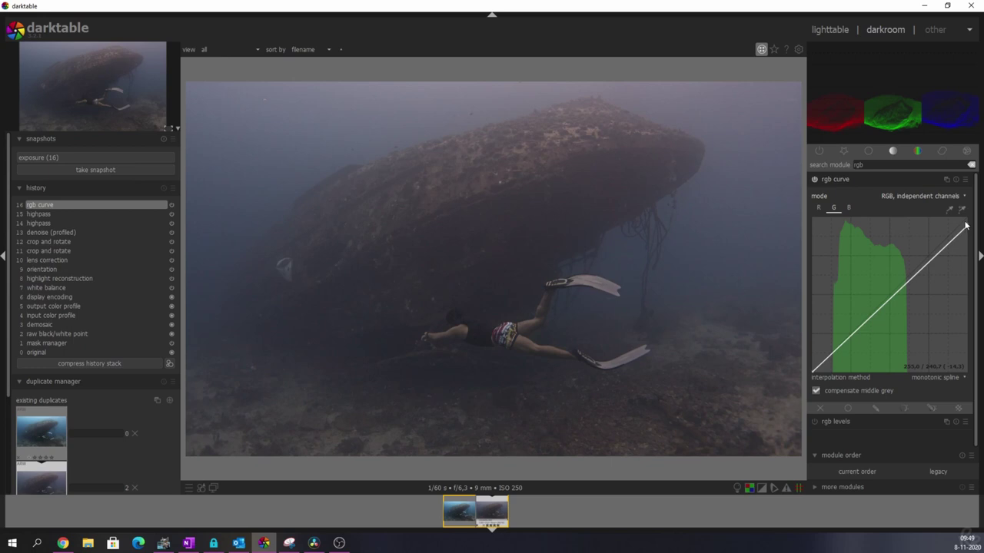
left_click_drag(966, 226, 970, 244)
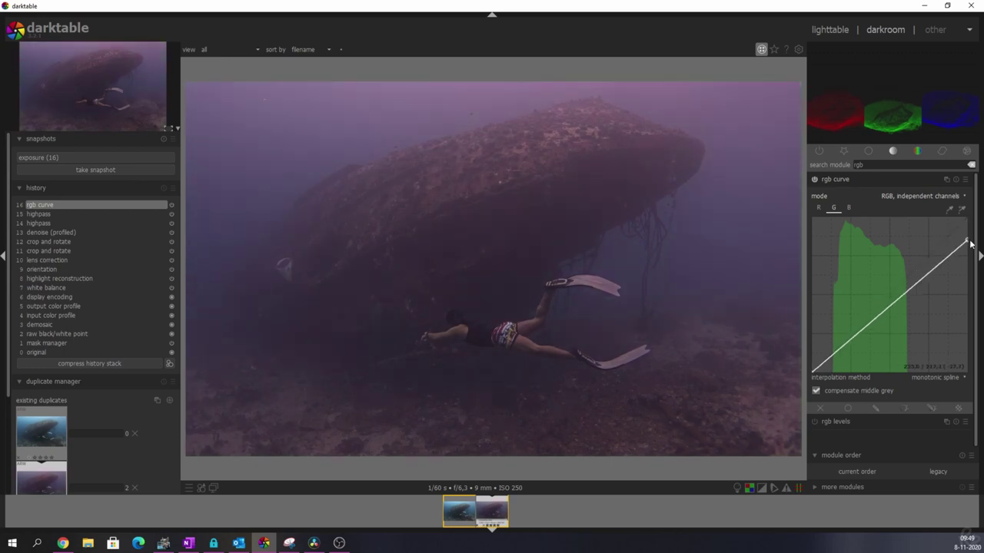
left_click_drag(971, 244, 971, 224)
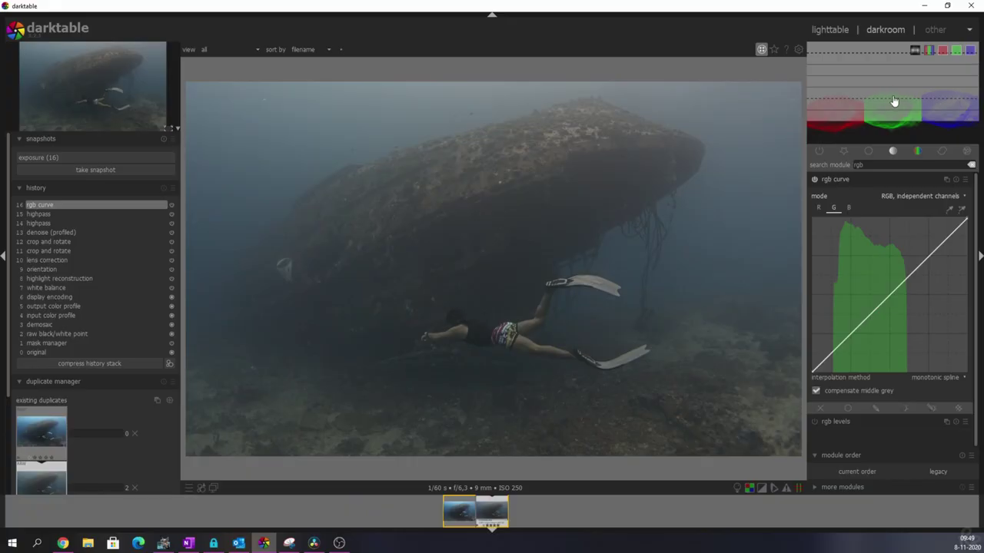
Scroll up over the histogram's exposure area to raise exposure
scroll(894, 100, "up", 3)
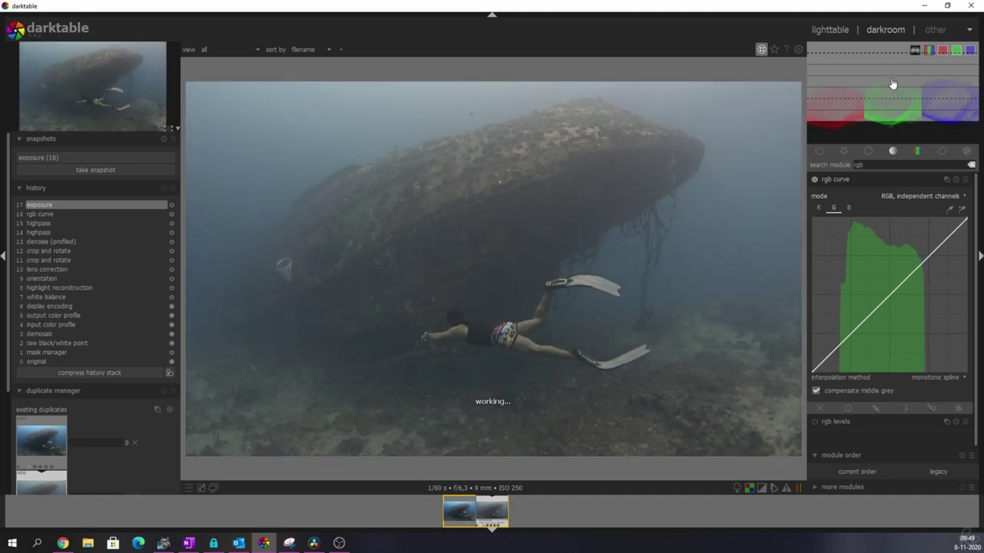